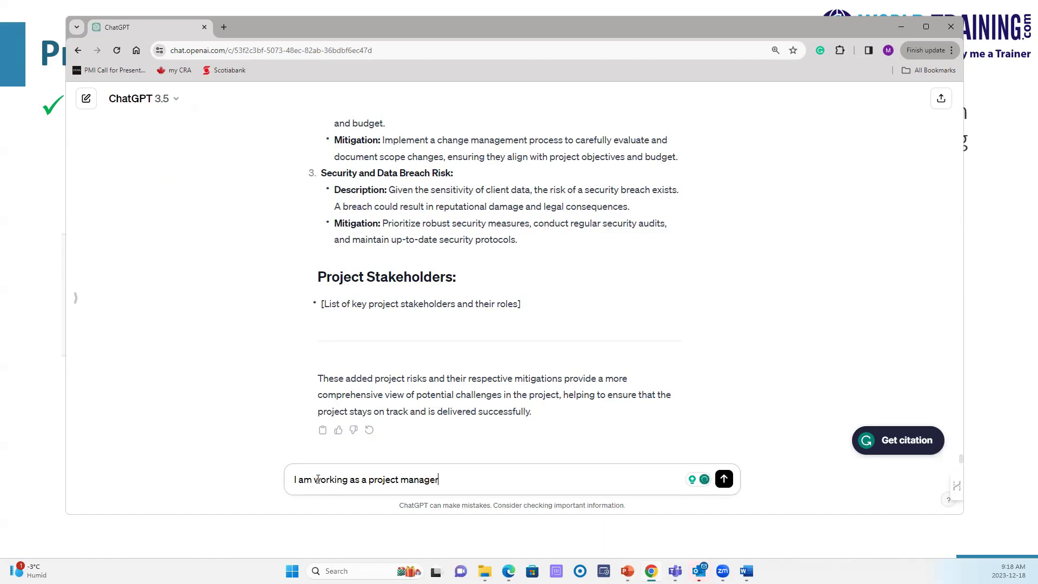
# Step: Send the request for a 100-word short summary of the meeting transcription to be entered
pyautogui.write(', I will enter a meeting transcr')
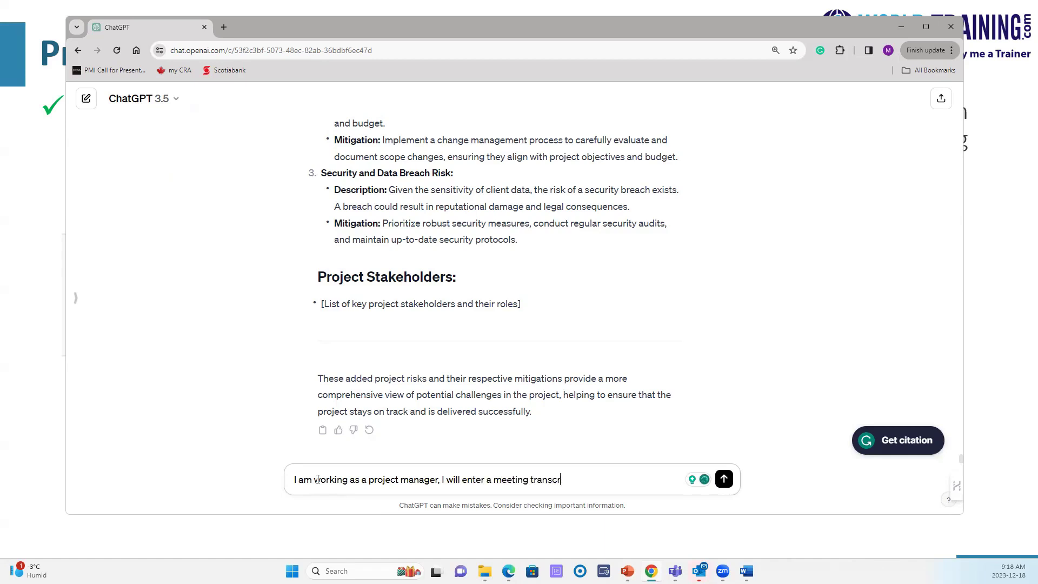
pyautogui.write('ition')
pyautogui.press('BackSpace')
pyautogui.press('BackSpace')
pyautogui.write('on')
pyautogui.press('BackSpace')
pyautogui.press('BackSpace')
pyautogui.press('BackSpace')
pyautogui.press('BackSpace')
pyautogui.write('ption, base don')
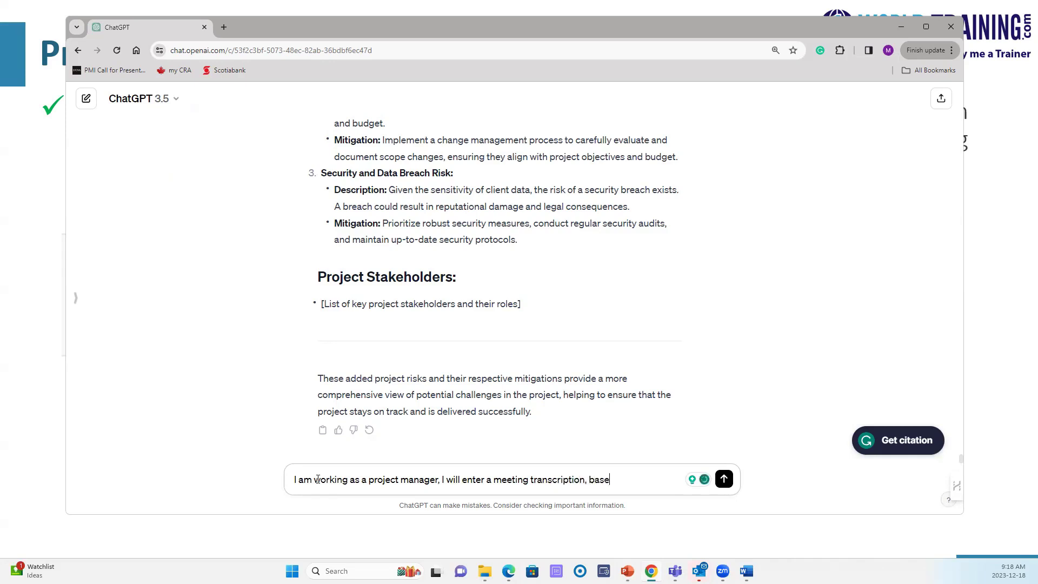
pyautogui.press('BackSpace')
pyautogui.press('BackSpace')
pyautogui.press('BackSpace')
pyautogui.press('BackSpace')
pyautogui.press('BackSpace')
pyautogui.write('d n')
pyautogui.press('BackSpace')
pyautogui.press('BackSpace')
pyautogui.write('on this c')
pyautogui.write('an you p')
pyautogui.write('lease pro')
pyautogui.write('vide ')
pyautogui.write('100 ')
pyautogui.write('w')
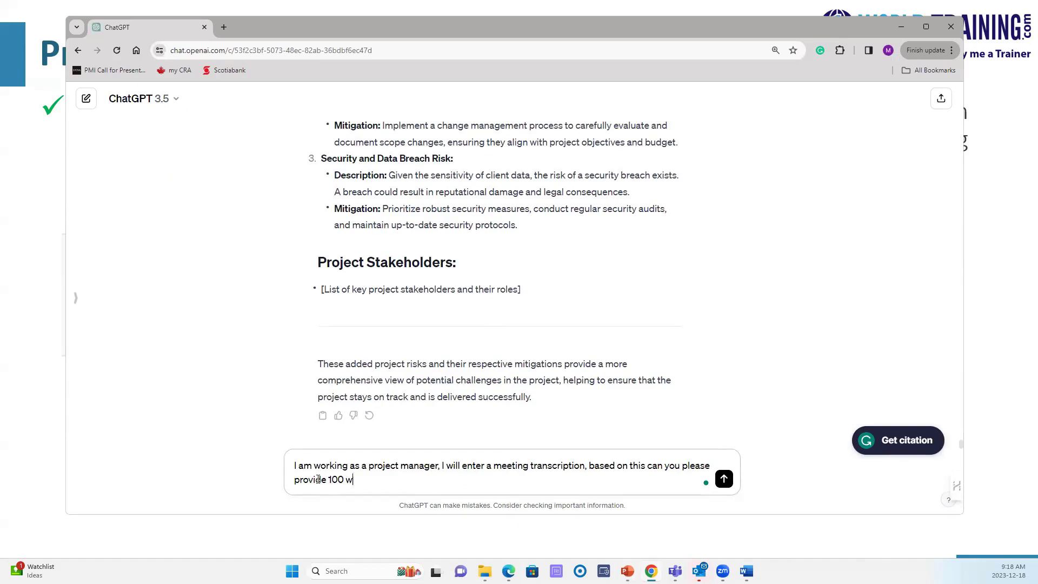
pyautogui.write('ord short summary of the meetng')
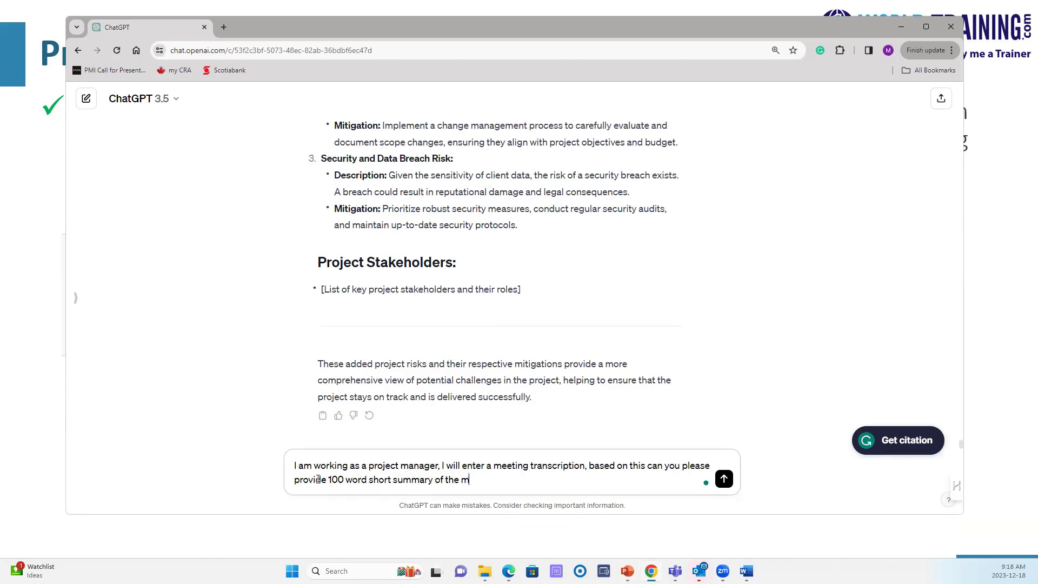
pyautogui.press('BackSpace')
pyautogui.press('BackSpace')
pyautogui.write('ing.')
pyautogui.press('Return')
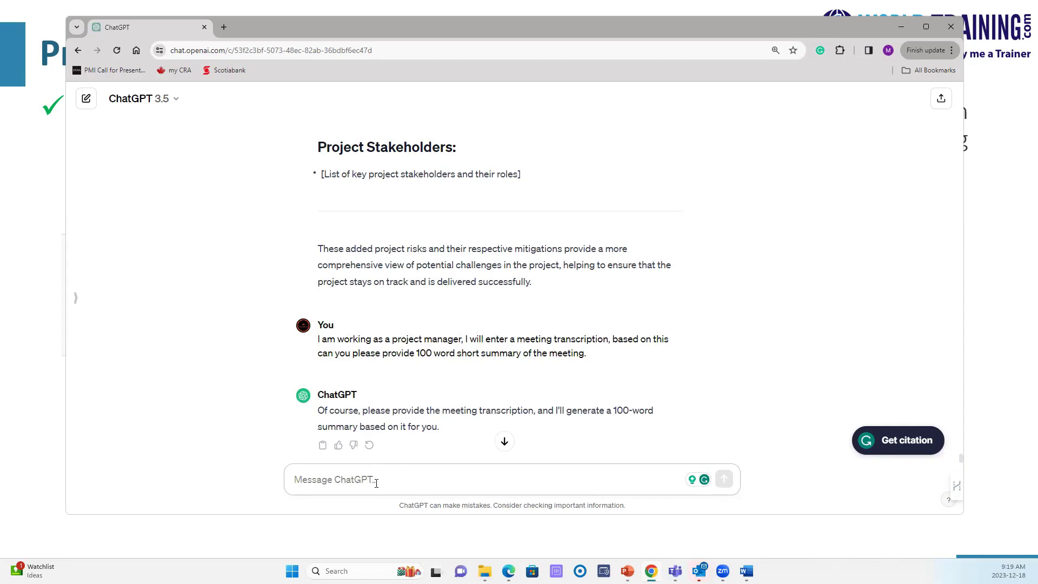
# Step: Paste the meeting transcript into the chat and send it, scrolling to the reply
pyautogui.hotkey('ctrl', 'v')
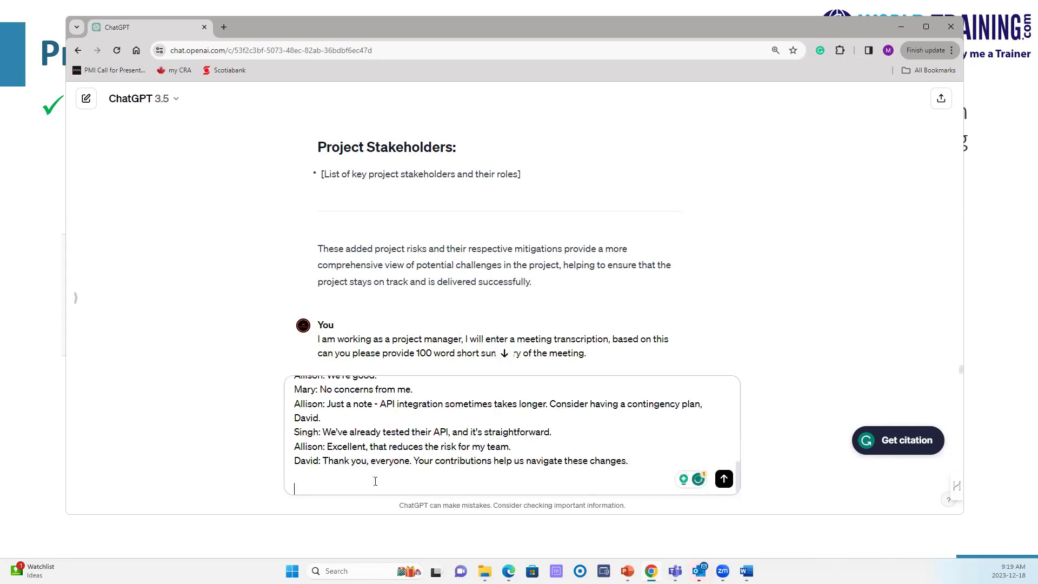
pyautogui.click(724, 480)
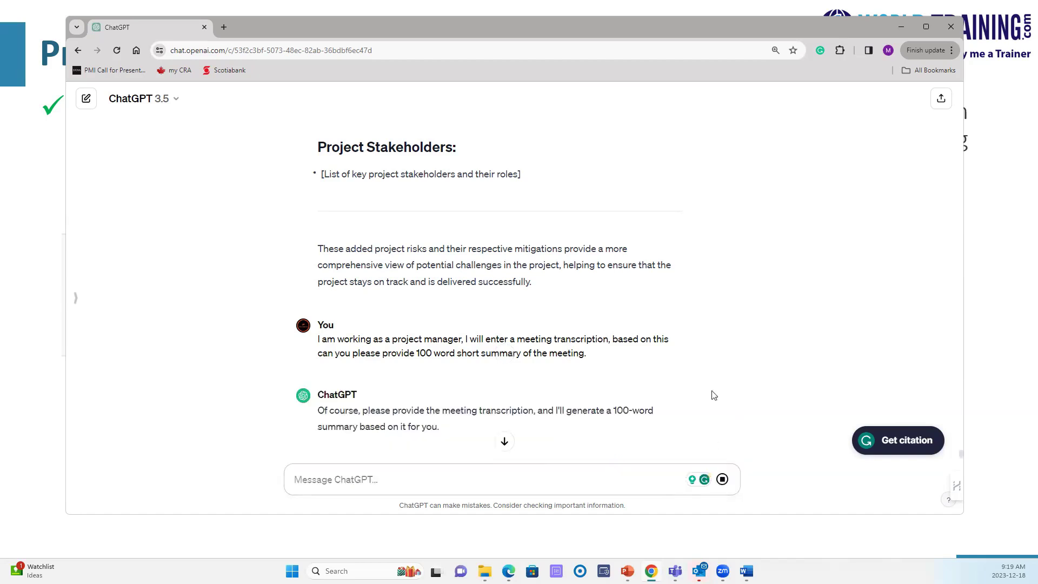
pyautogui.scroll(-10, 606, 400)
# Step: Highlight the summary sentences on the security concern, API integration switch and vendor confirmation
pyautogui.scroll(-5, 591, 381)
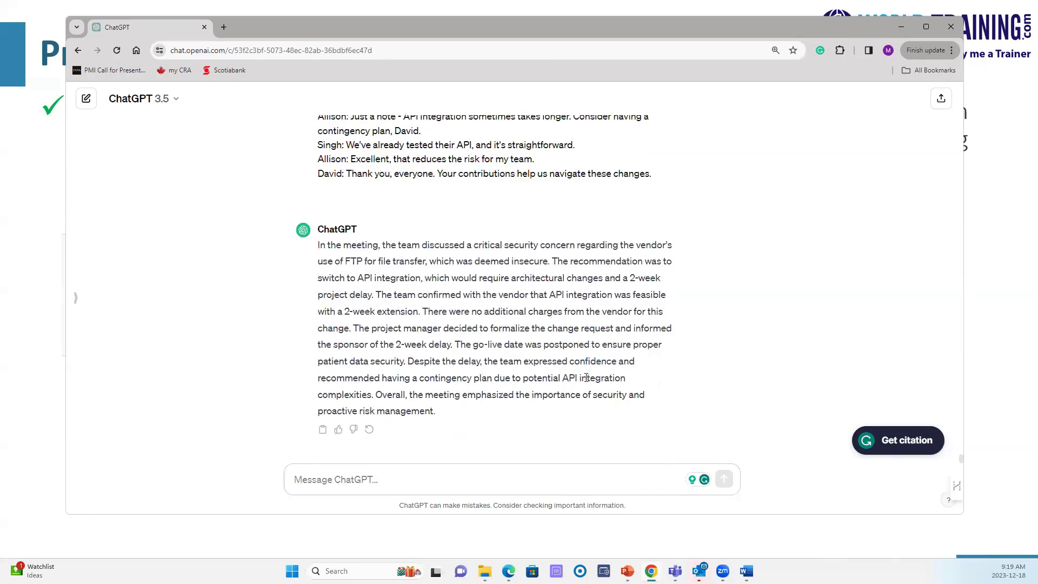
pyautogui.moveTo(407, 245); pyautogui.dragTo(682, 252)
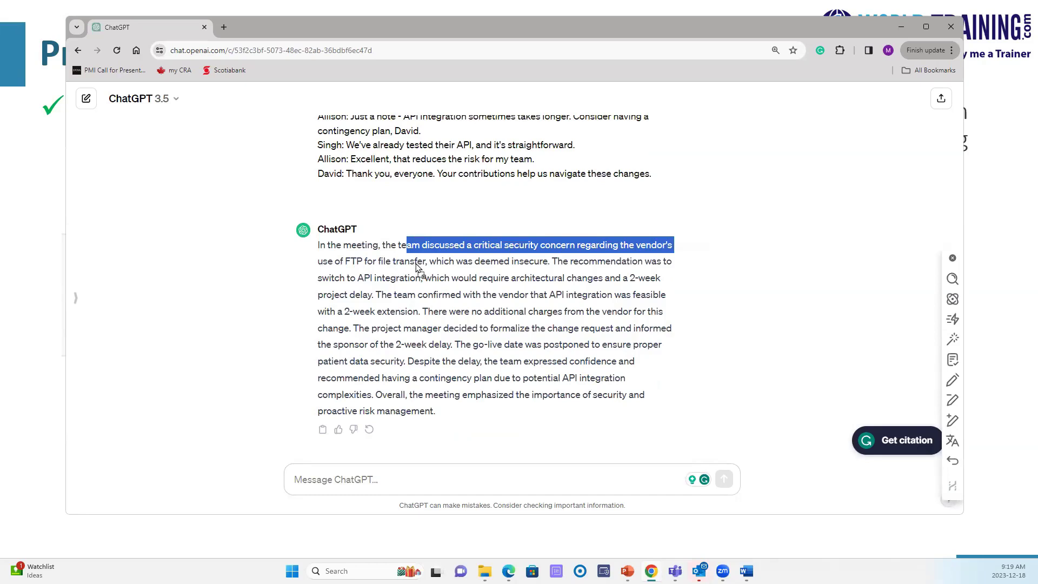
pyautogui.moveTo(430, 261); pyautogui.dragTo(680, 278)
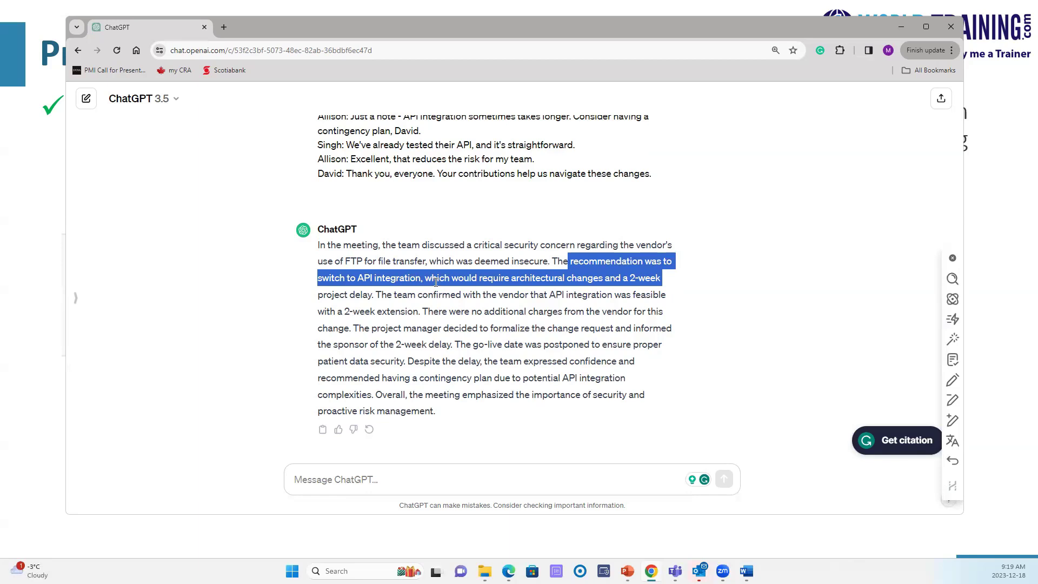
pyautogui.moveTo(374, 295); pyautogui.dragTo(668, 313)
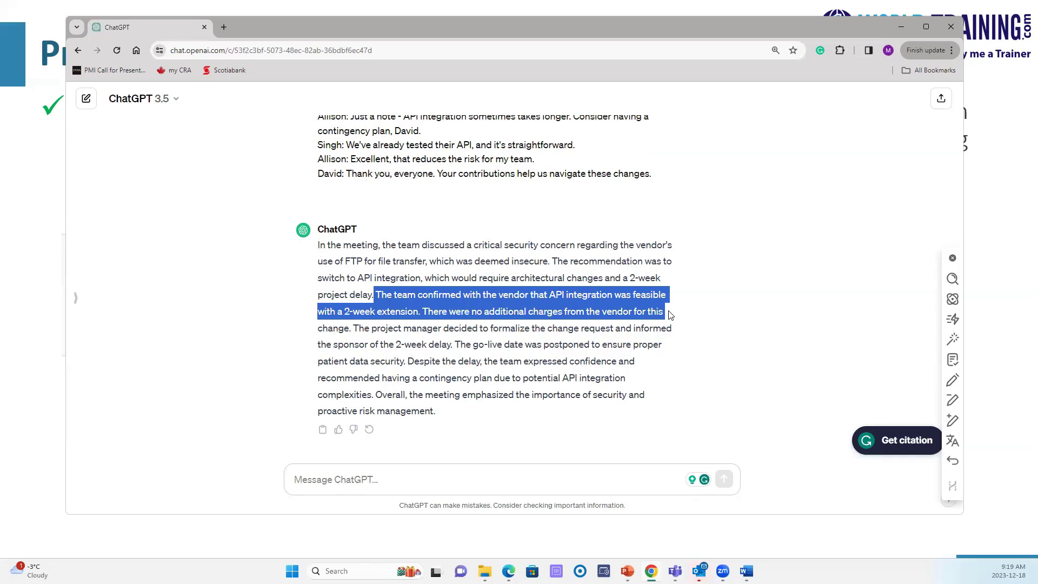
pyautogui.moveTo(670, 315); pyautogui.dragTo(643, 328)
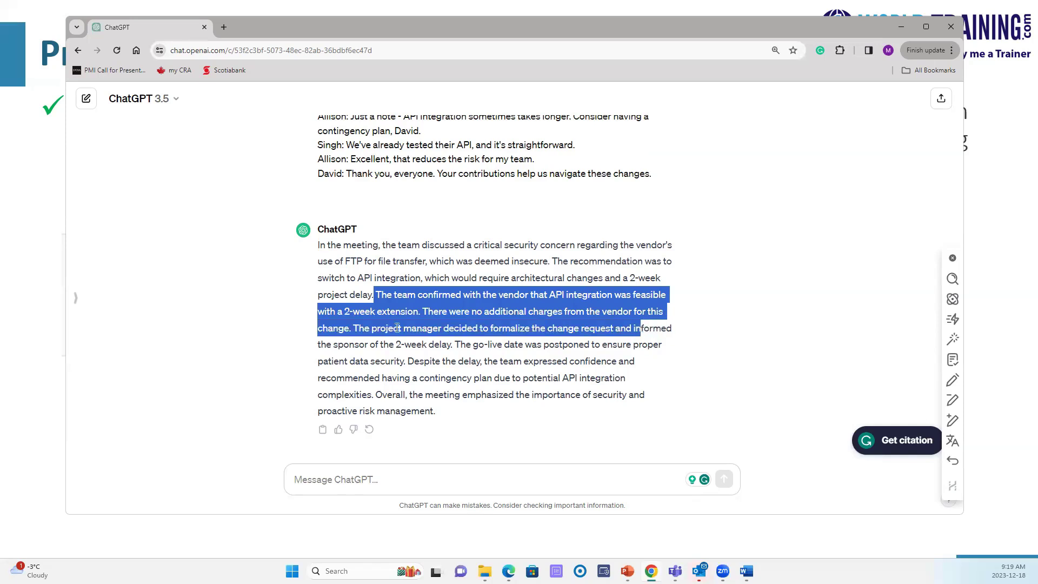
pyautogui.click(344, 332)
# Step: Highlight the change request, go-live postponement, contingency plan and closing sentences of the summary
pyautogui.moveTo(357, 326); pyautogui.dragTo(673, 344)
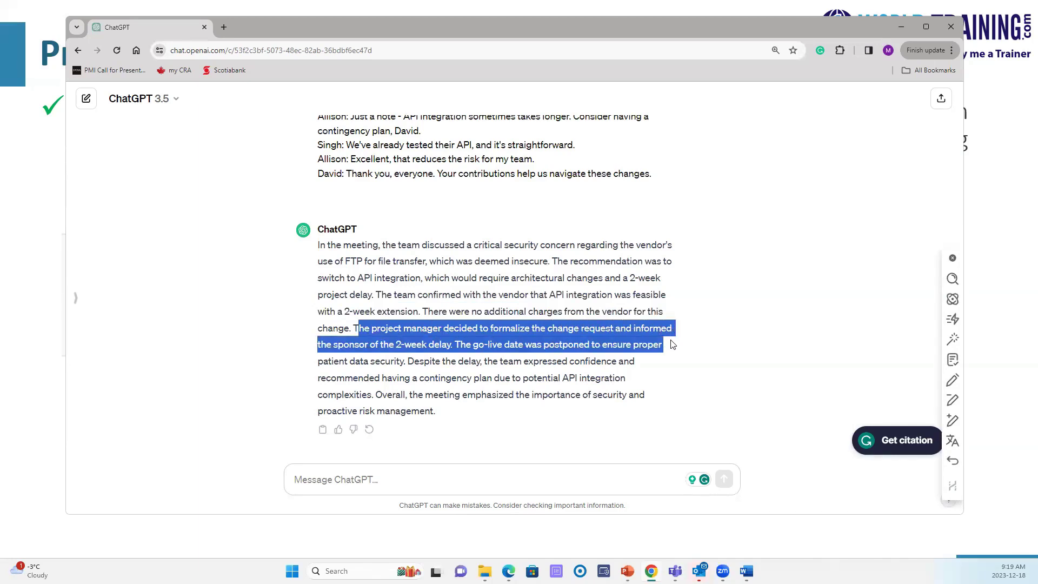
pyautogui.click(598, 372)
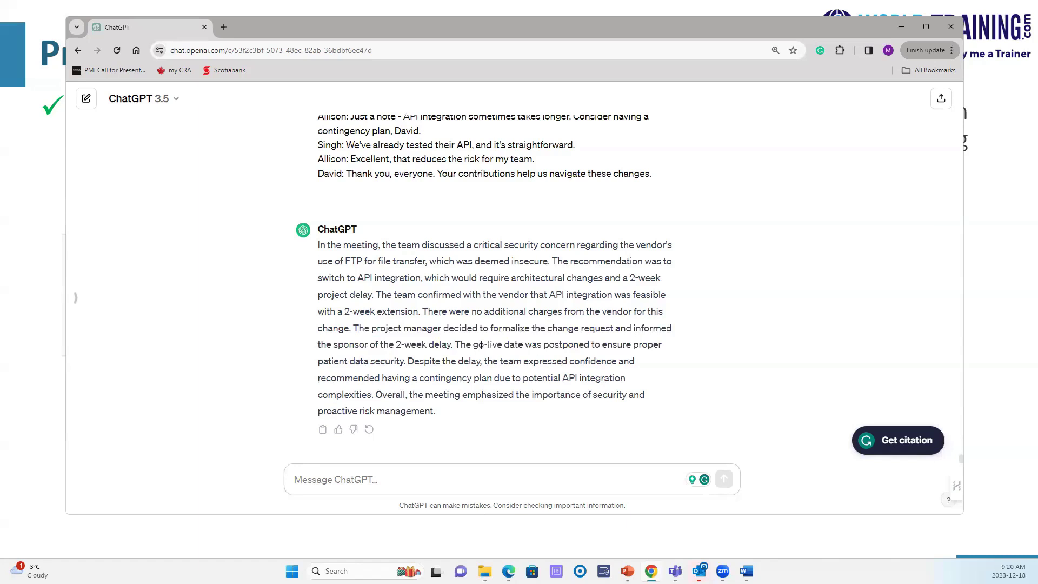
pyautogui.moveTo(461, 344); pyautogui.dragTo(668, 359)
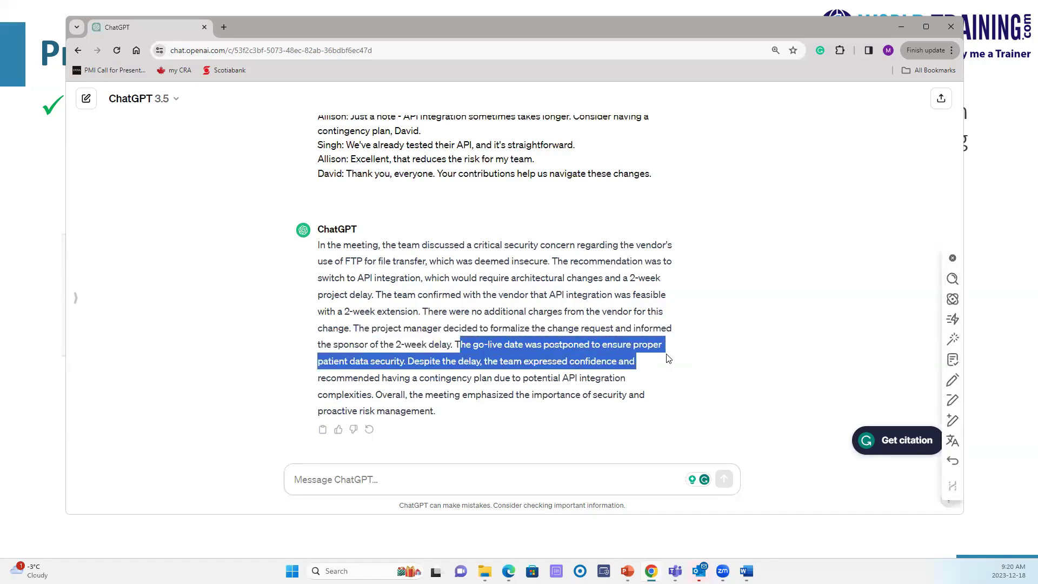
pyautogui.click(560, 372)
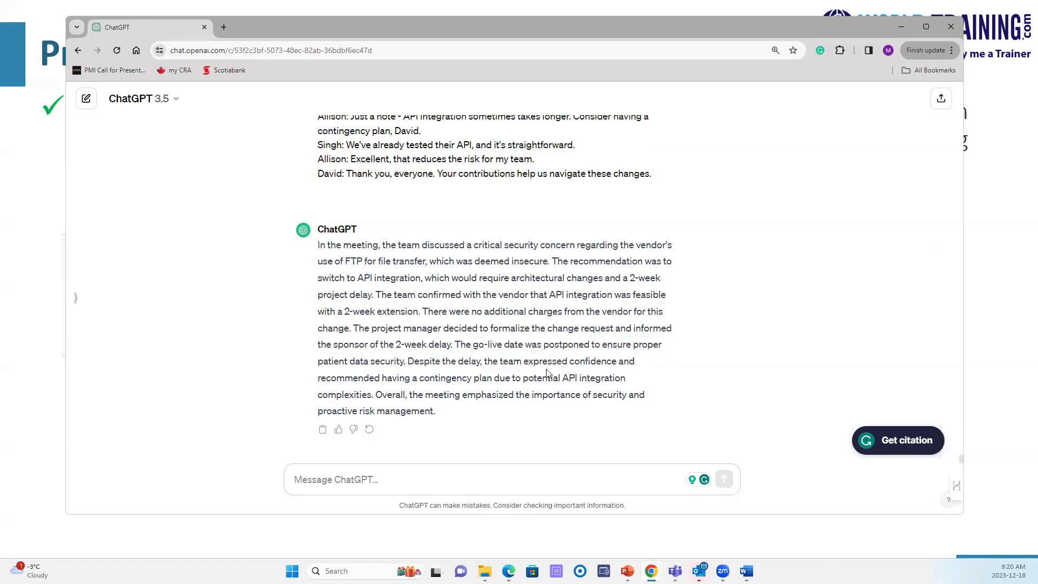
pyautogui.moveTo(325, 377); pyautogui.dragTo(626, 378)
pyautogui.moveTo(376, 394); pyautogui.dragTo(470, 408)
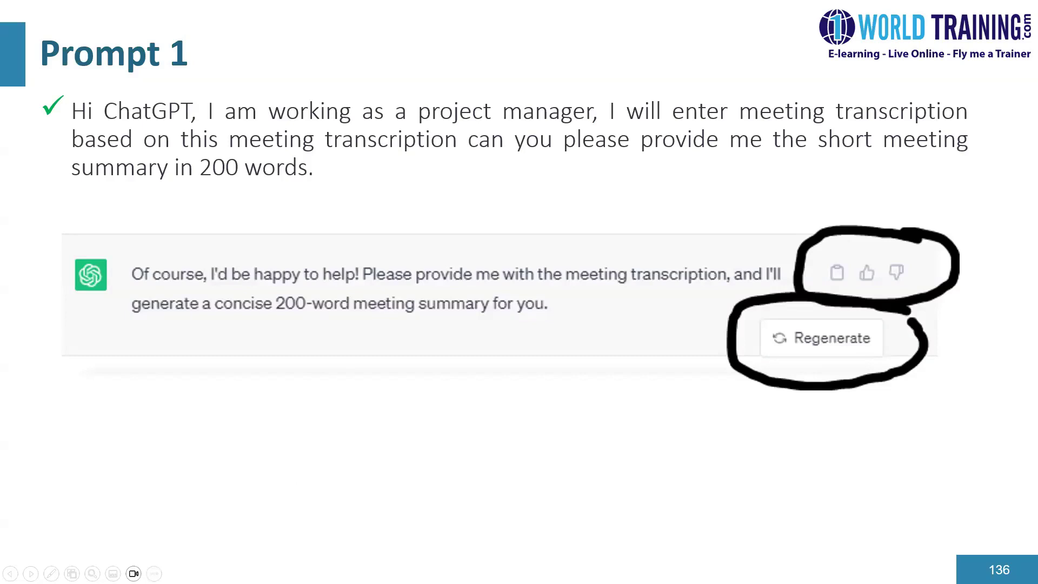
# Step: Advance the slideshow from slide 136 to slide 137, Prompt 2
pyautogui.press('Right')
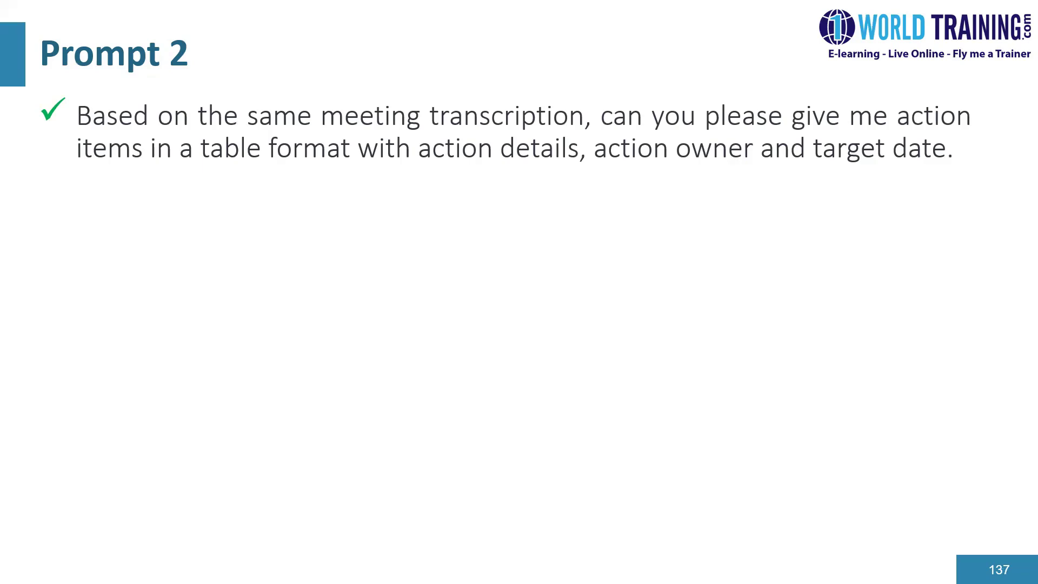
# Step: Back in ChatGPT, request the meeting's action items as a table with details, owners and target date
pyautogui.hotkey('alt', 'Tab')
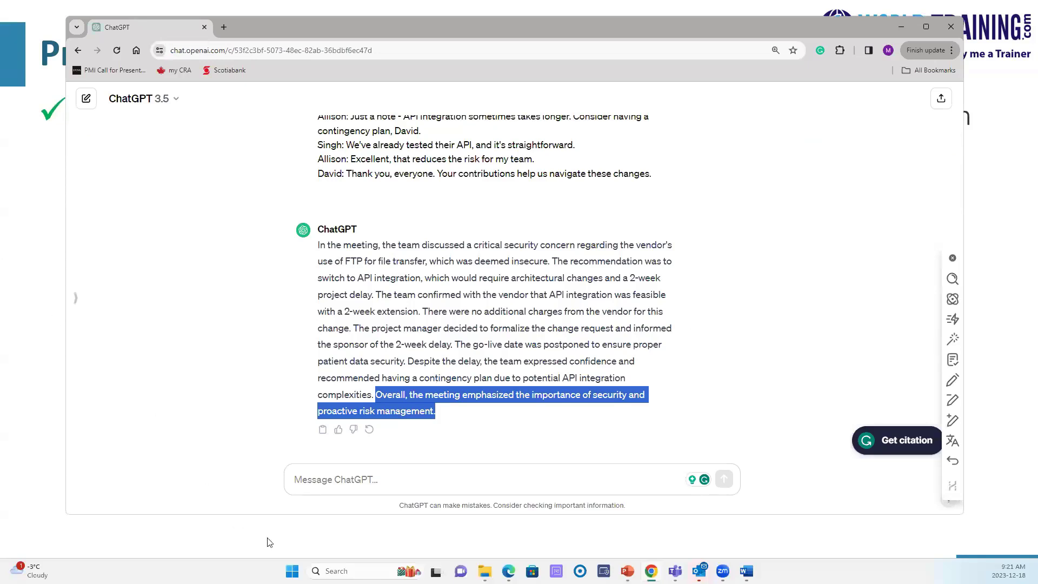
pyautogui.click(338, 480)
pyautogui.write('base')
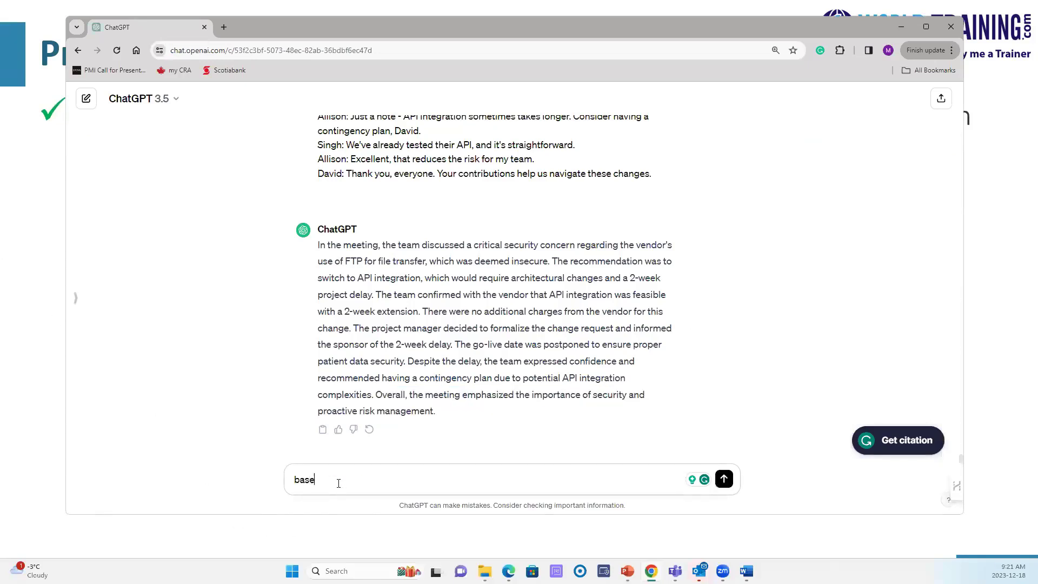
pyautogui.write('d on the meeting transcription, can you ple')
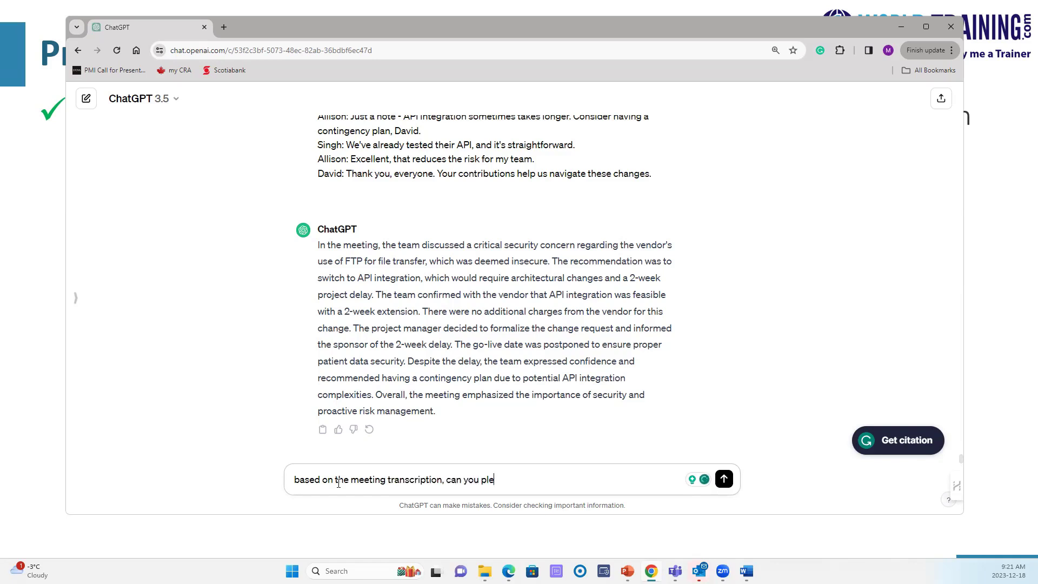
pyautogui.write('ase give me action items in t')
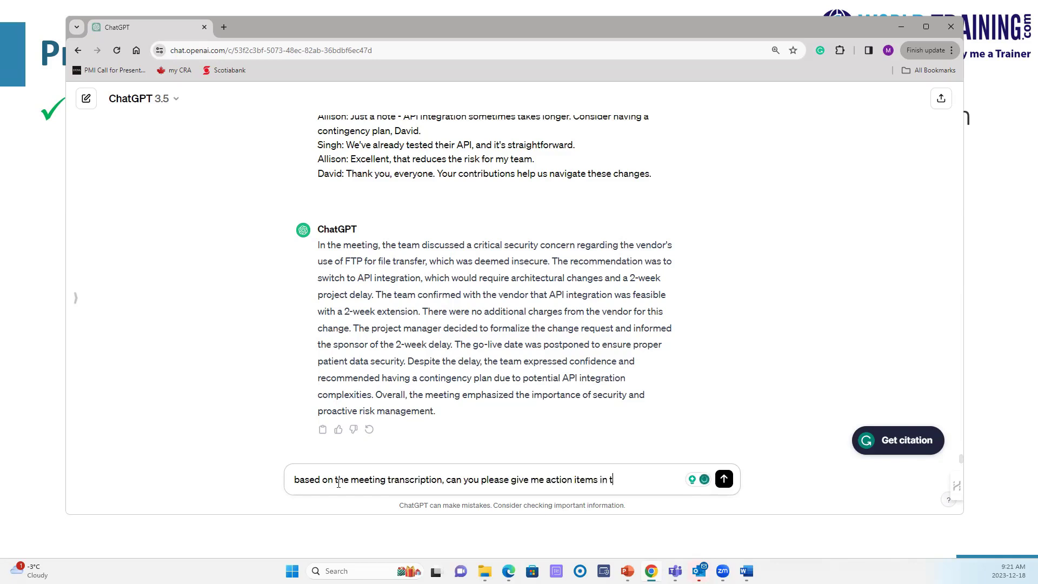
pyautogui.press('BackSpace')
pyautogui.write('a tale')
pyautogui.write('ble format with action de')
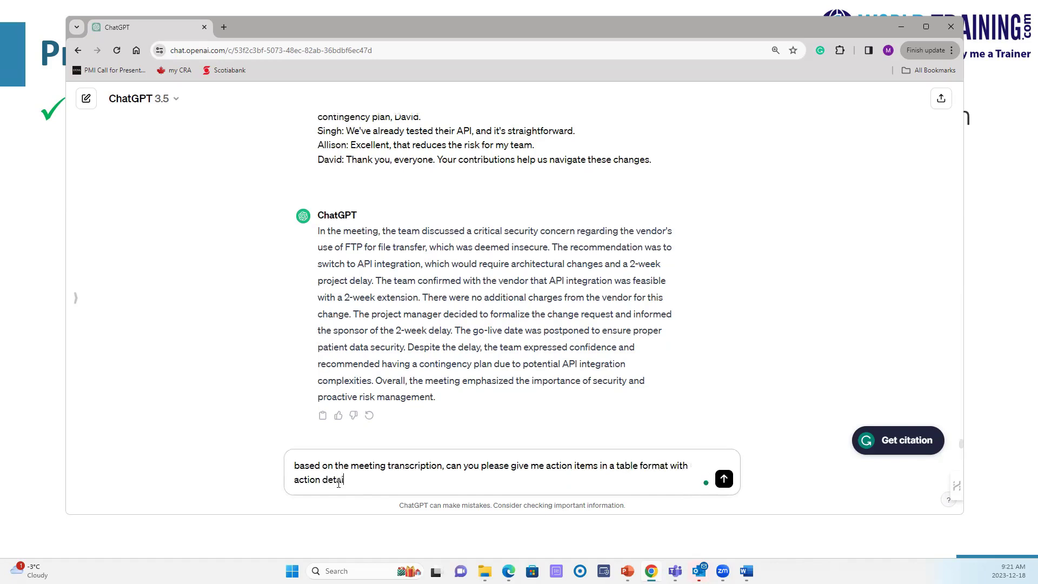
pyautogui.write('tails, action owners and target dates.')
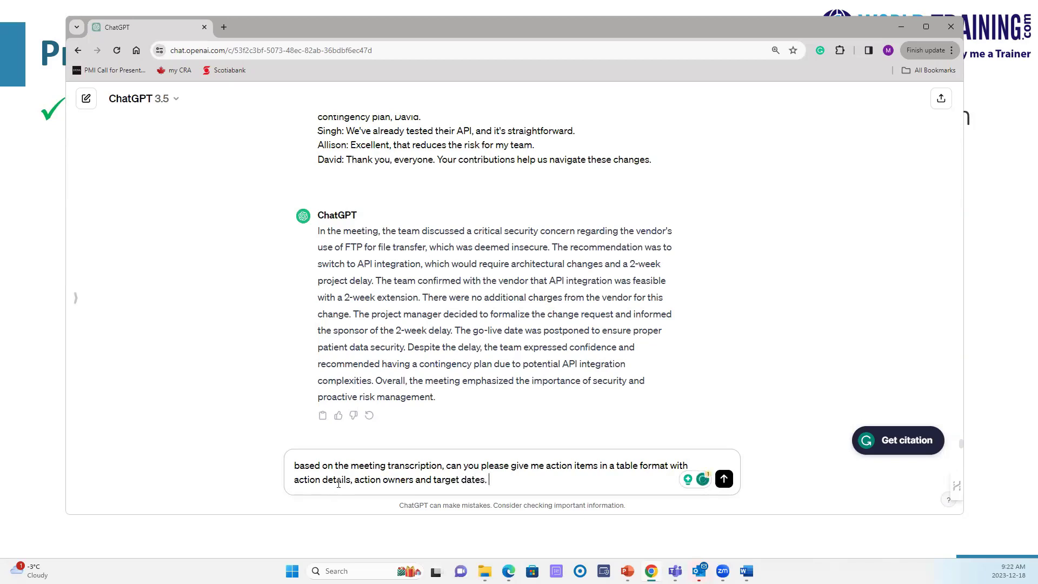
pyautogui.press('Return')
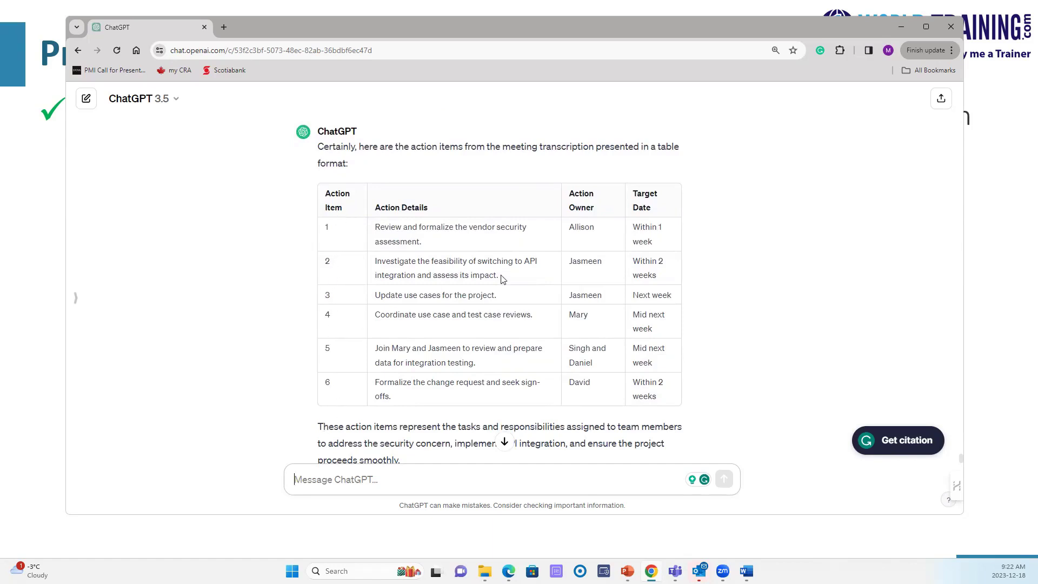
# Step: Highlight action items 1 through 5 of the table in turn, reviewing their owners and dates
pyautogui.moveTo(376, 227); pyautogui.dragTo(665, 242)
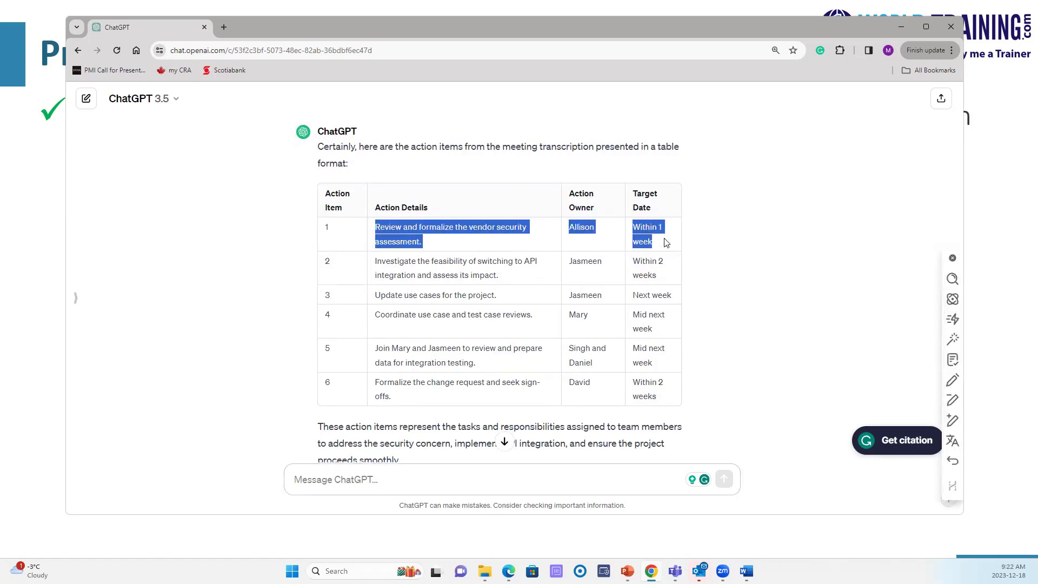
pyautogui.click(378, 260)
pyautogui.moveTo(408, 258); pyautogui.dragTo(607, 261)
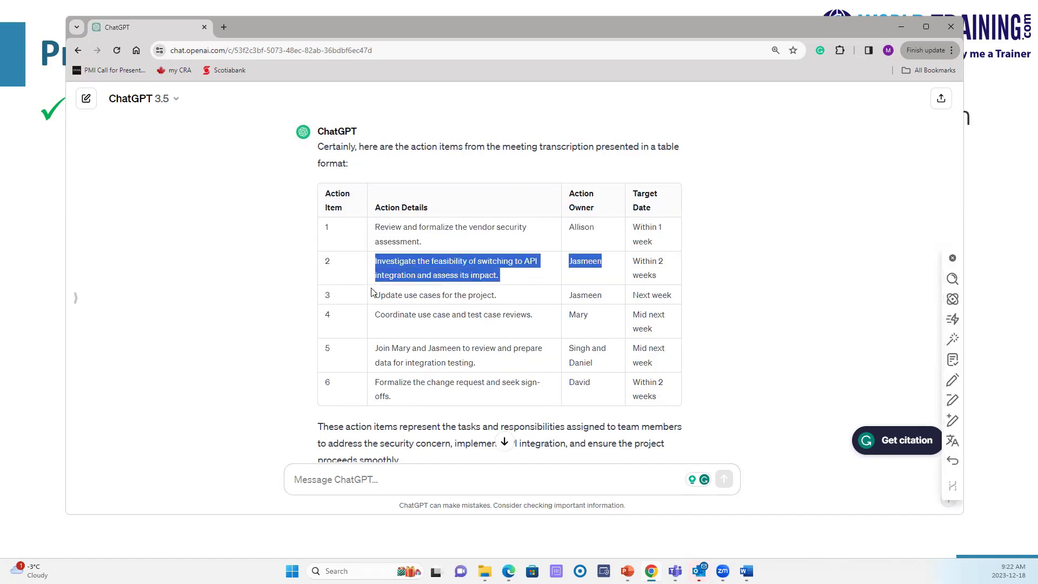
pyautogui.click(378, 294)
pyautogui.moveTo(378, 295); pyautogui.dragTo(684, 289)
pyautogui.click(606, 281)
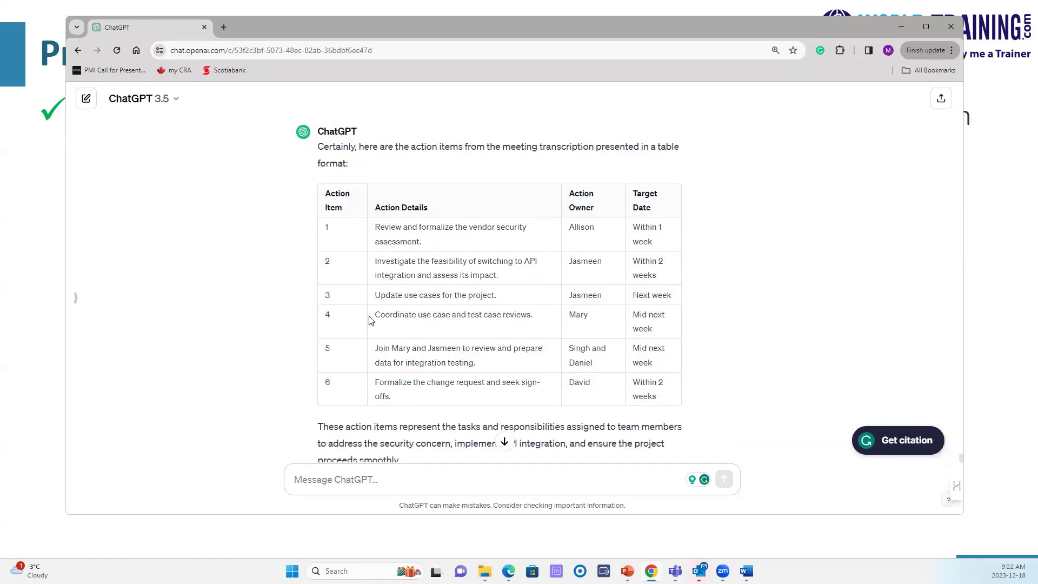
pyautogui.moveTo(380, 316); pyautogui.dragTo(677, 327)
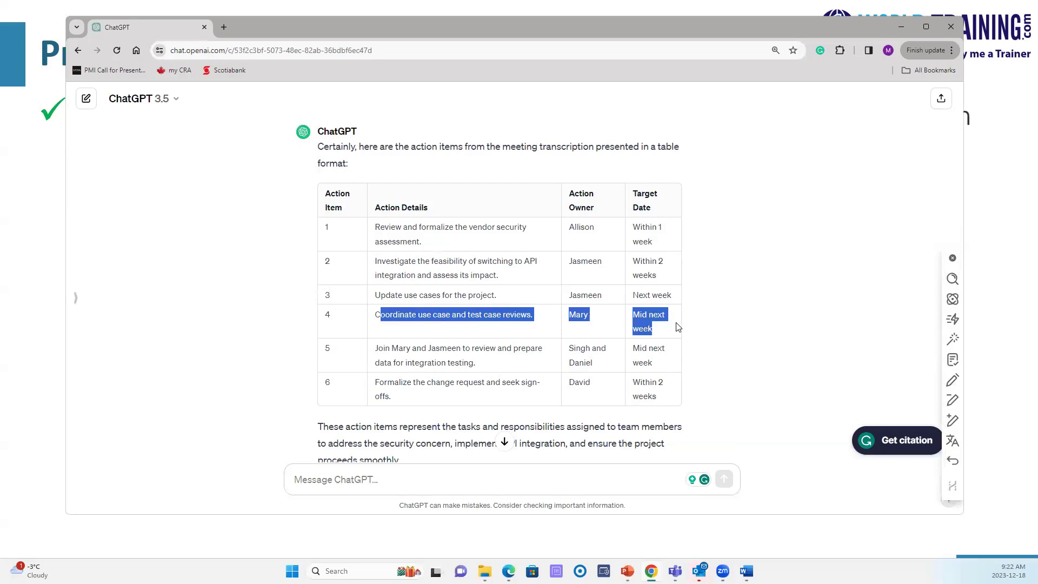
pyautogui.click(376, 349)
pyautogui.moveTo(377, 349); pyautogui.dragTo(570, 365)
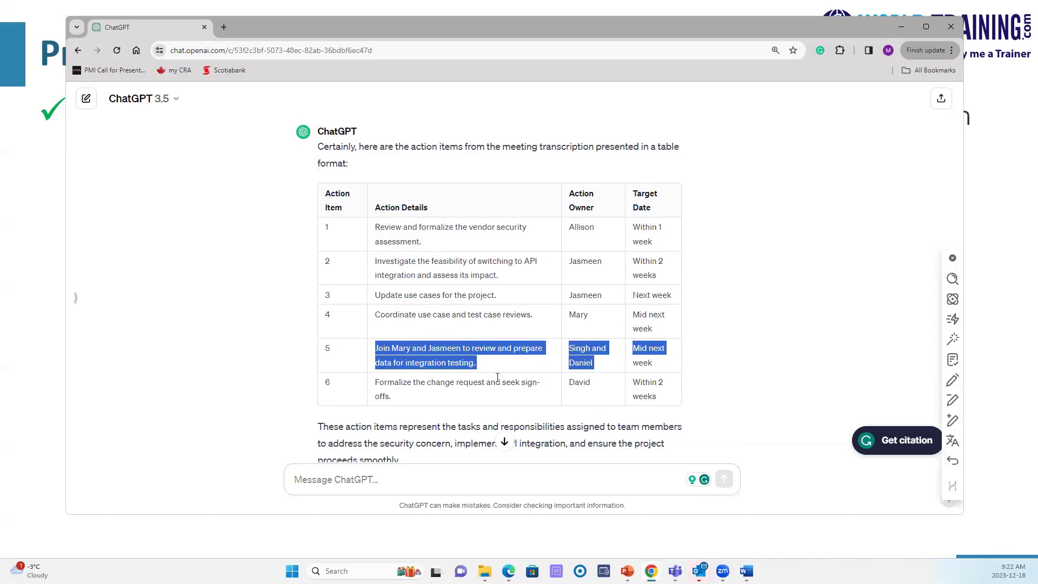